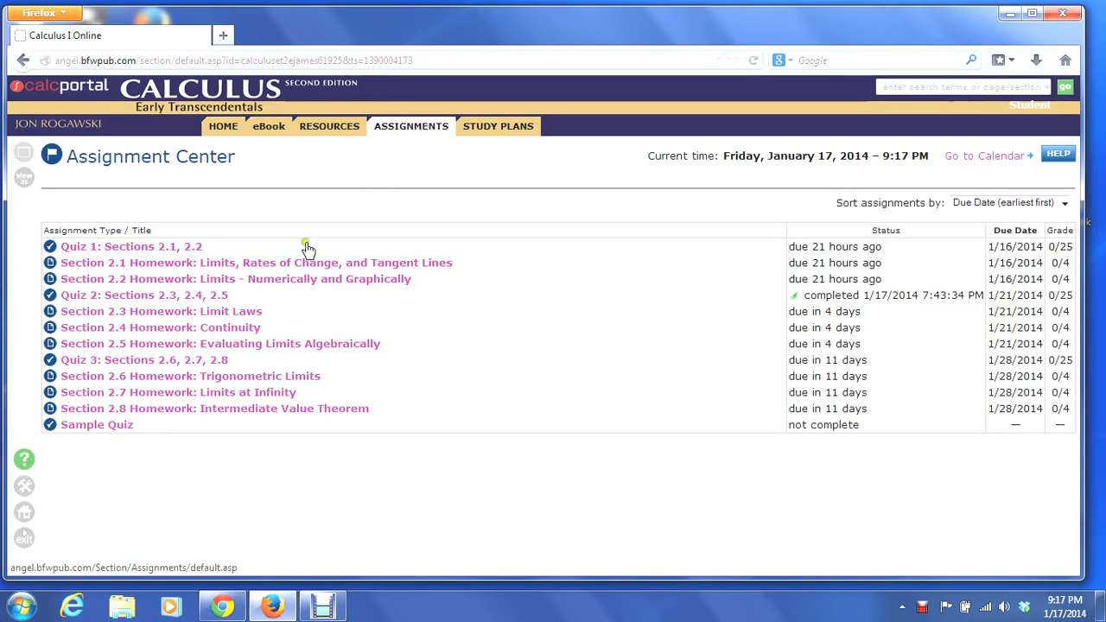
Step: Open the Sample Quiz from the assignment list, resume it and acknowledge the time limit notice
left_click(82, 427)
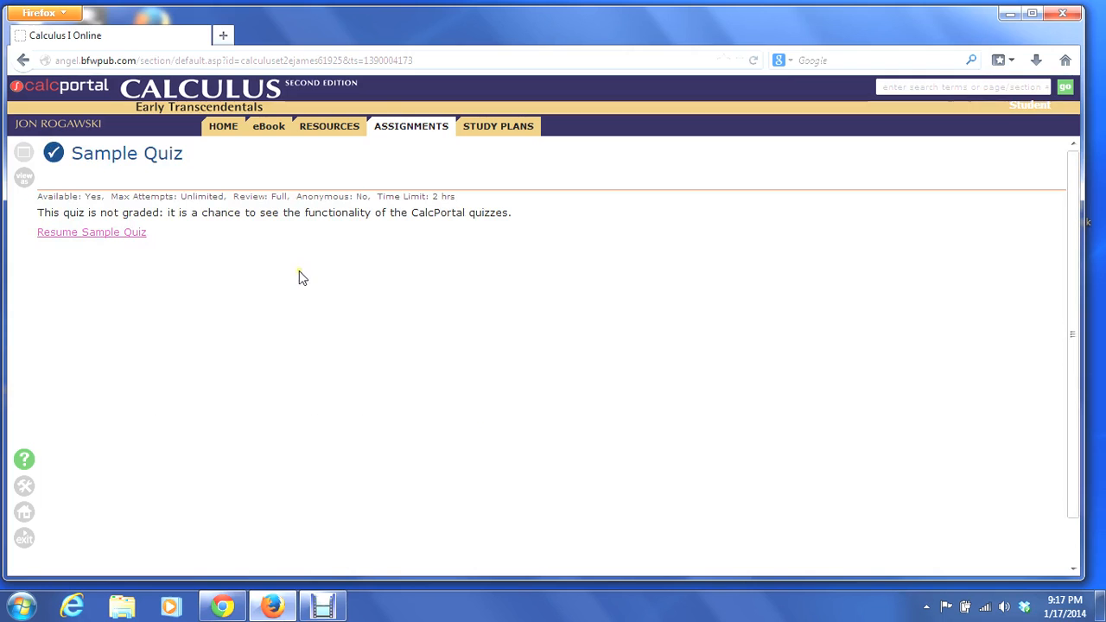
left_click(93, 234)
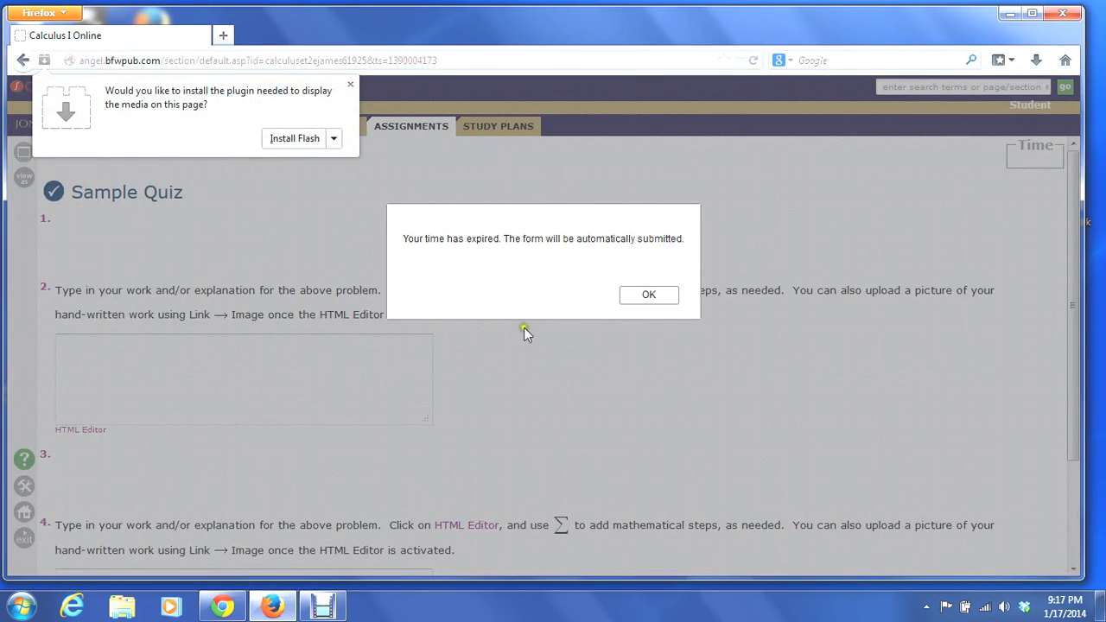
left_click(653, 299)
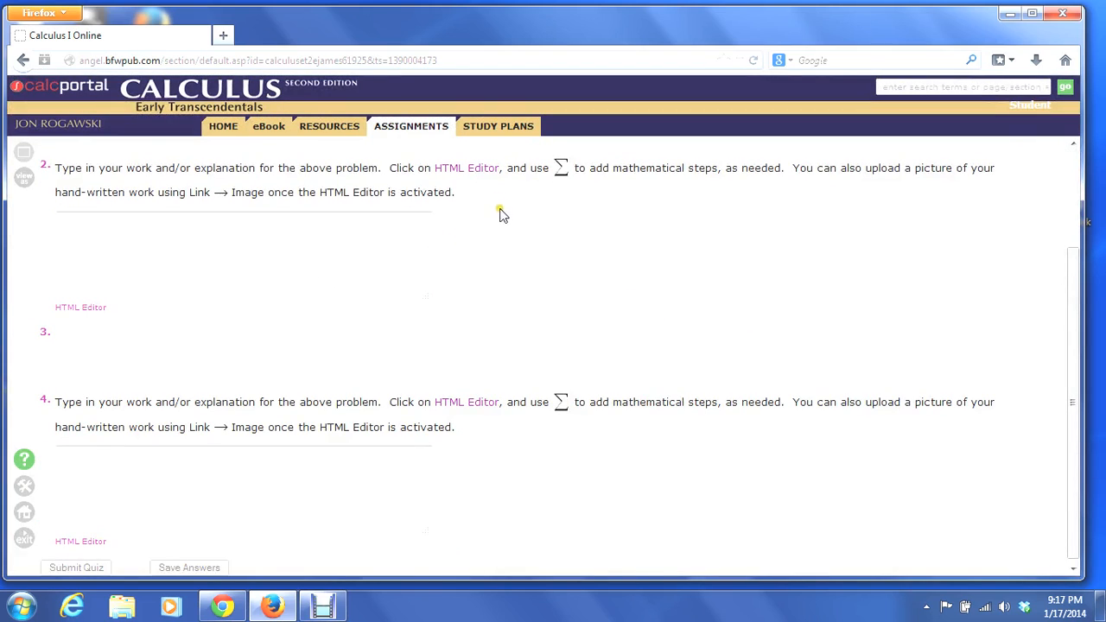
left_click(342, 235)
scroll(340, 235, "up", 3)
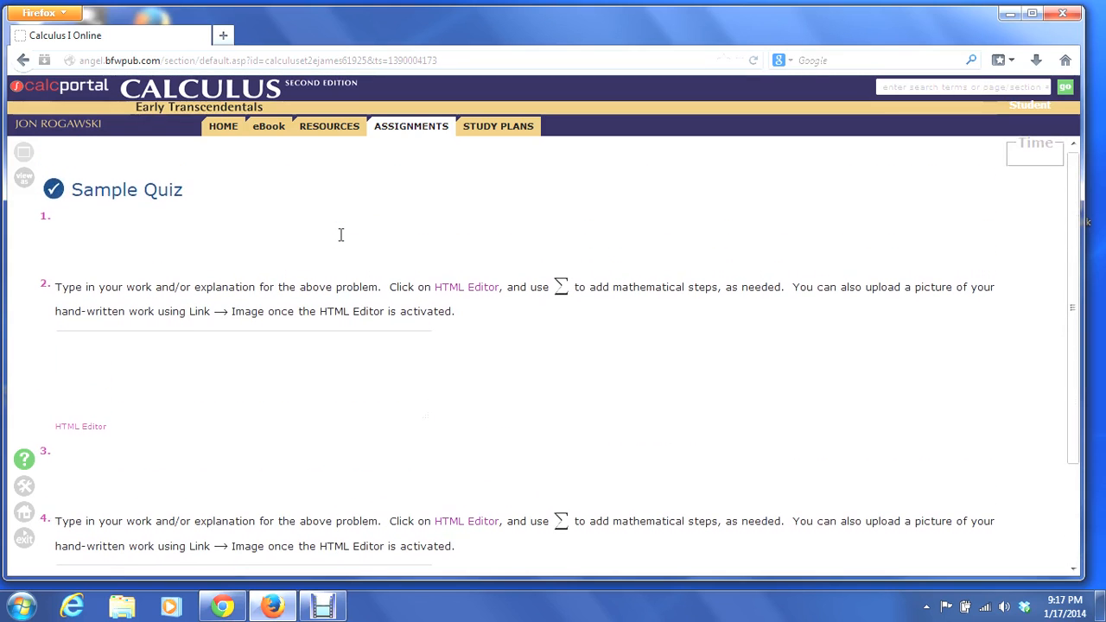
scroll(340, 235, "down", 1)
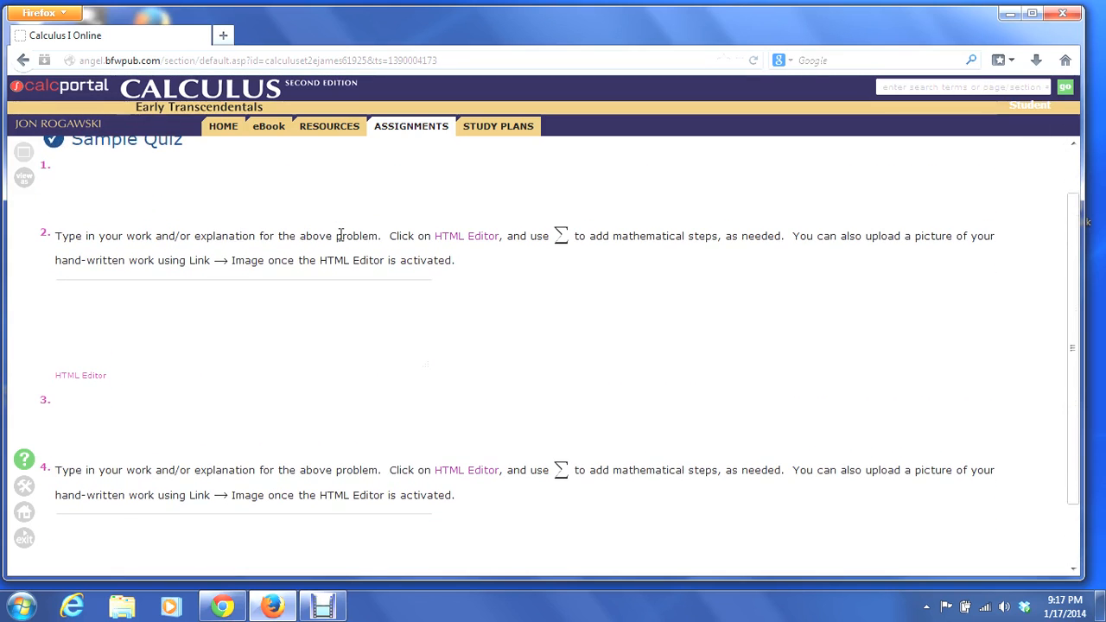
scroll(340, 235, "down", 2)
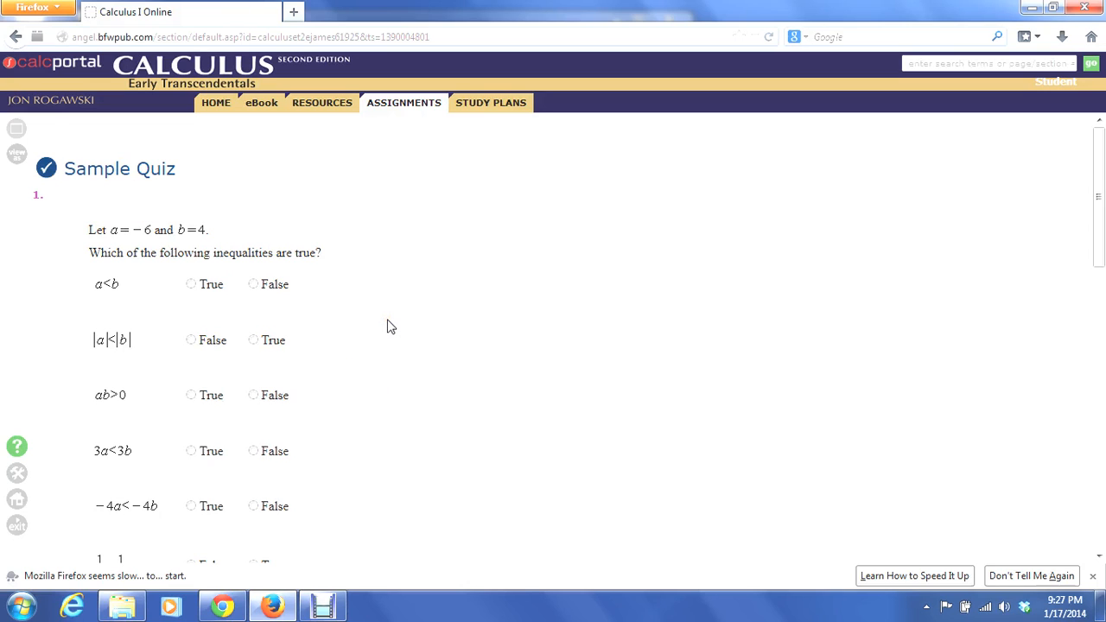
Step: Activate the HTML Editor for the question 2 answer box
scroll(388, 326, "down", 7)
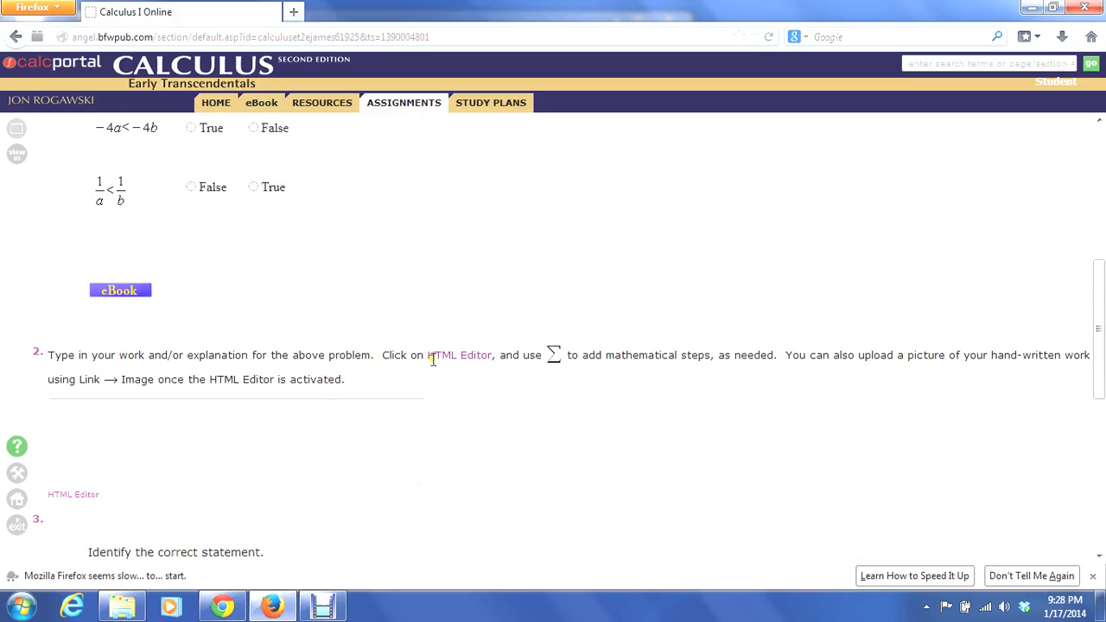
left_click(395, 427)
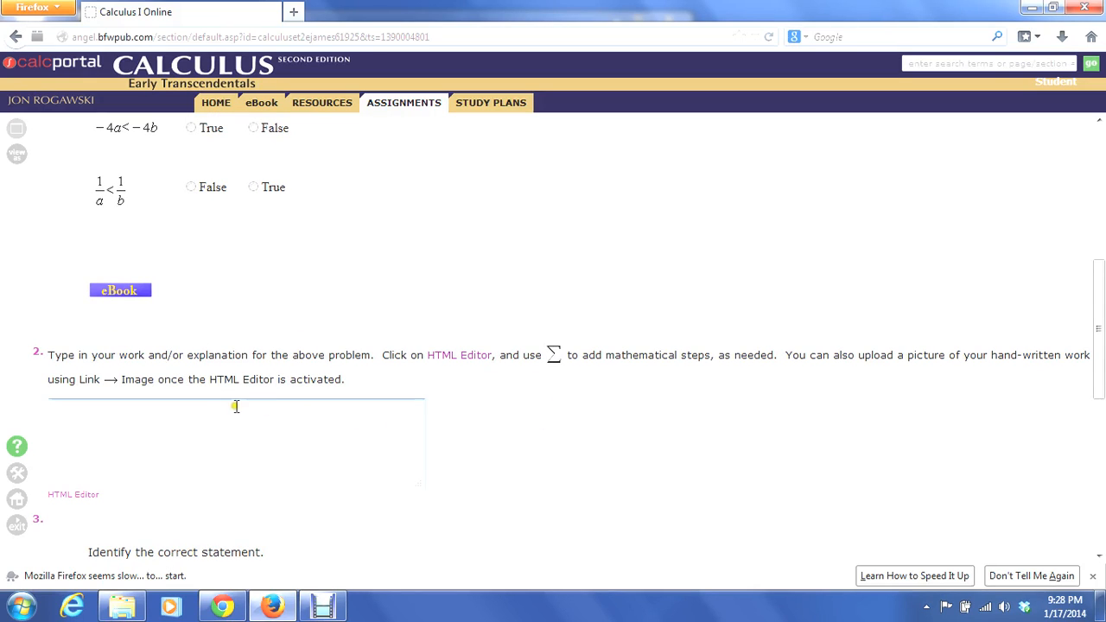
left_click(192, 418)
left_click(71, 496)
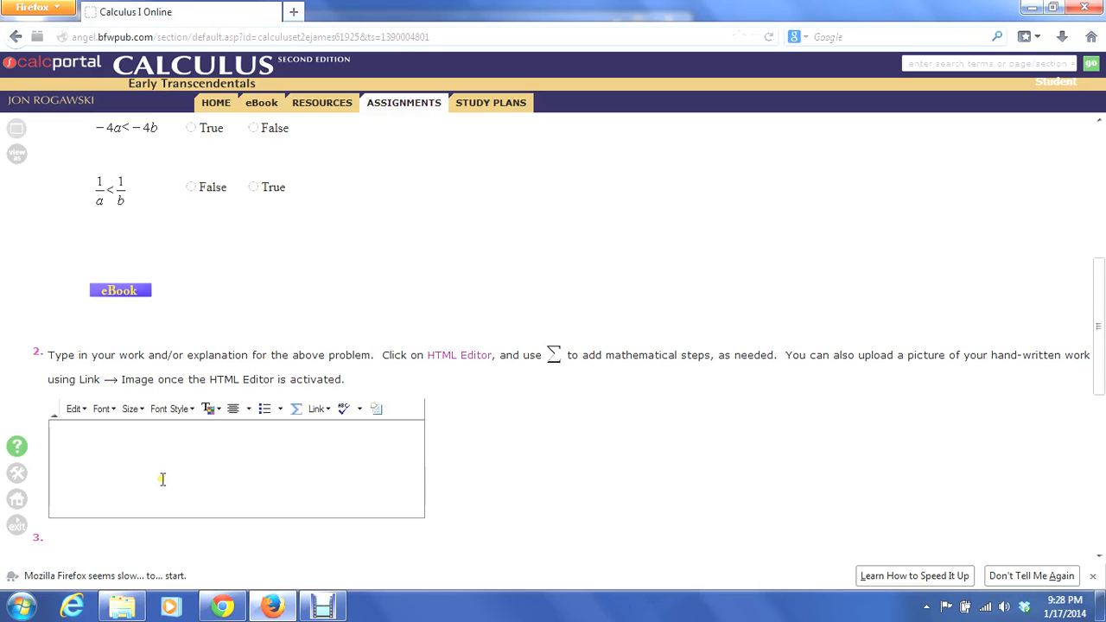
Step: Enter 2<5 in the question 2 answer, both as an equation built in the equation editor and as plain text
left_click(295, 408)
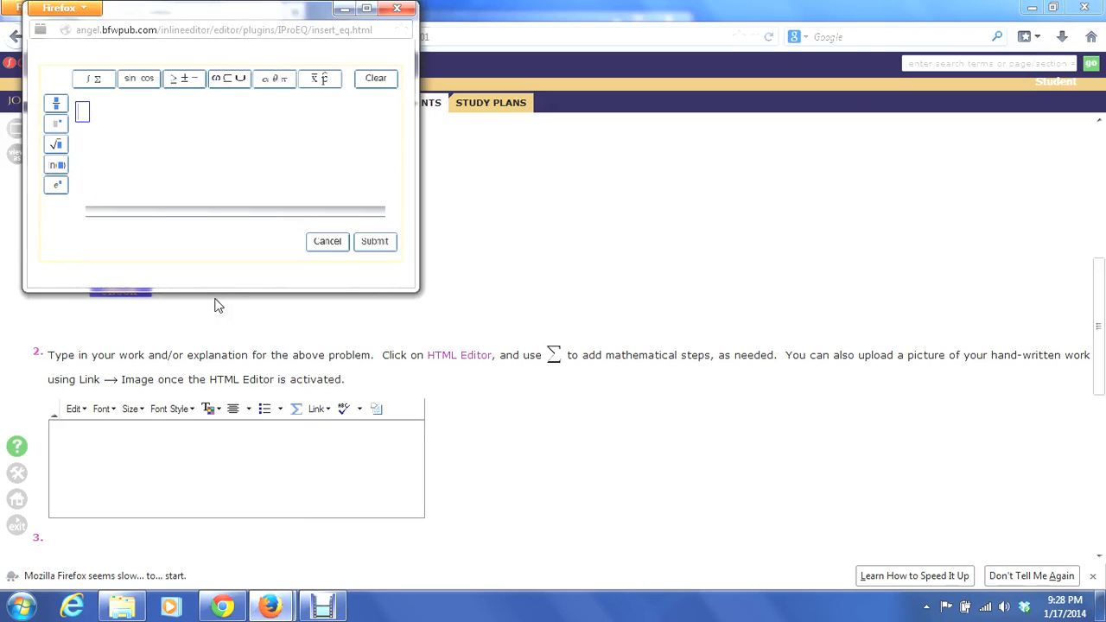
left_click(178, 81)
left_click(192, 141)
type("2<")
type("2")
left_click(366, 240)
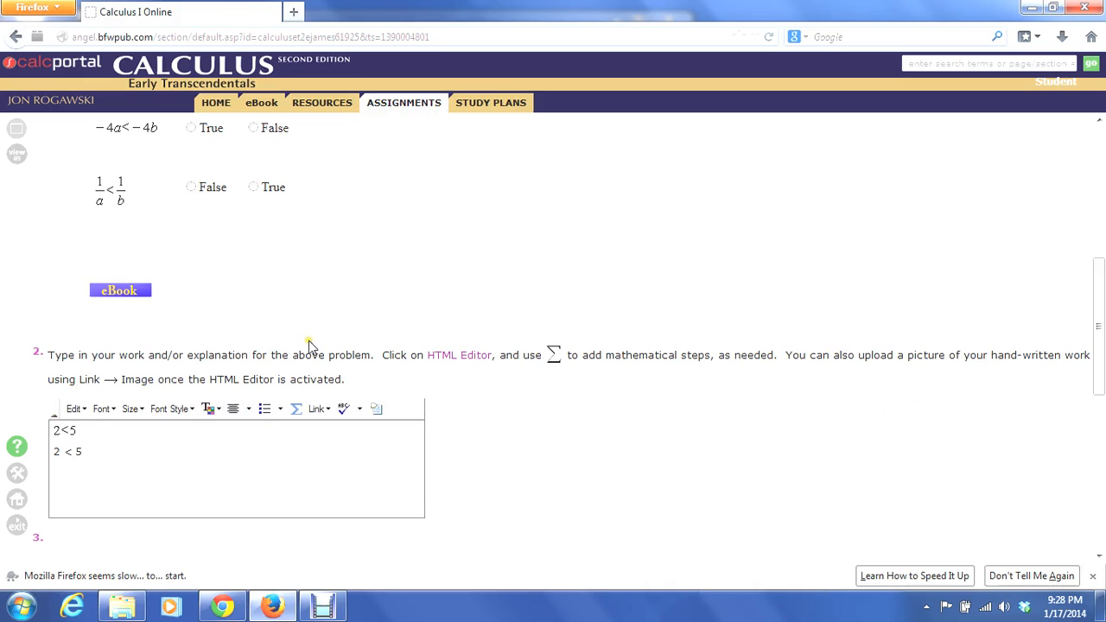
Step: Start adding an image to the question 2 answer and open the list of uploaded files
left_click(320, 410)
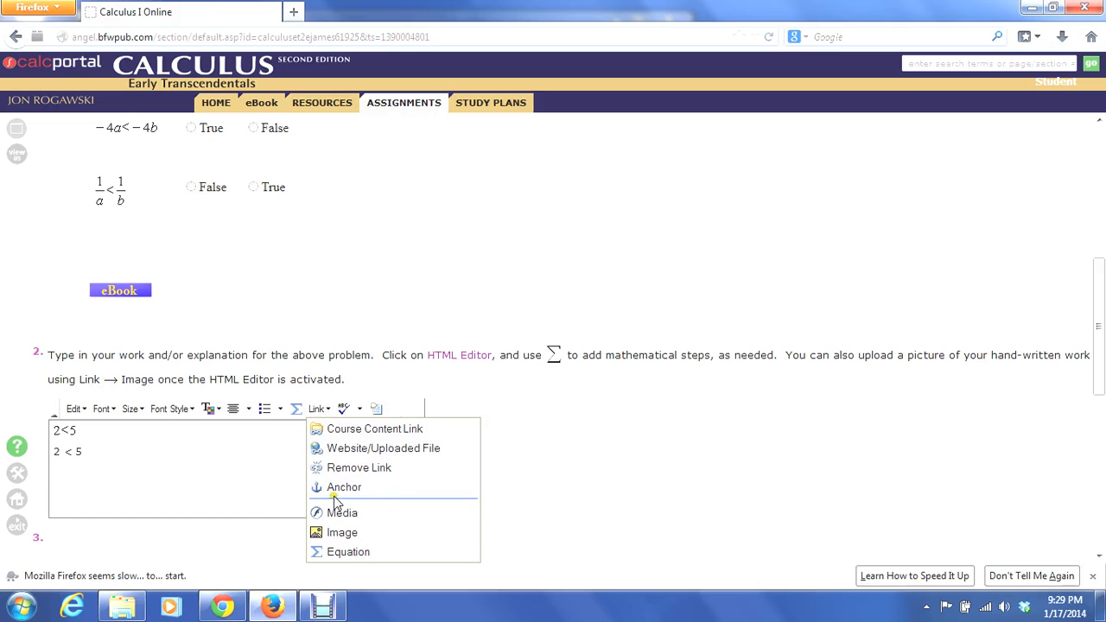
left_click(341, 535)
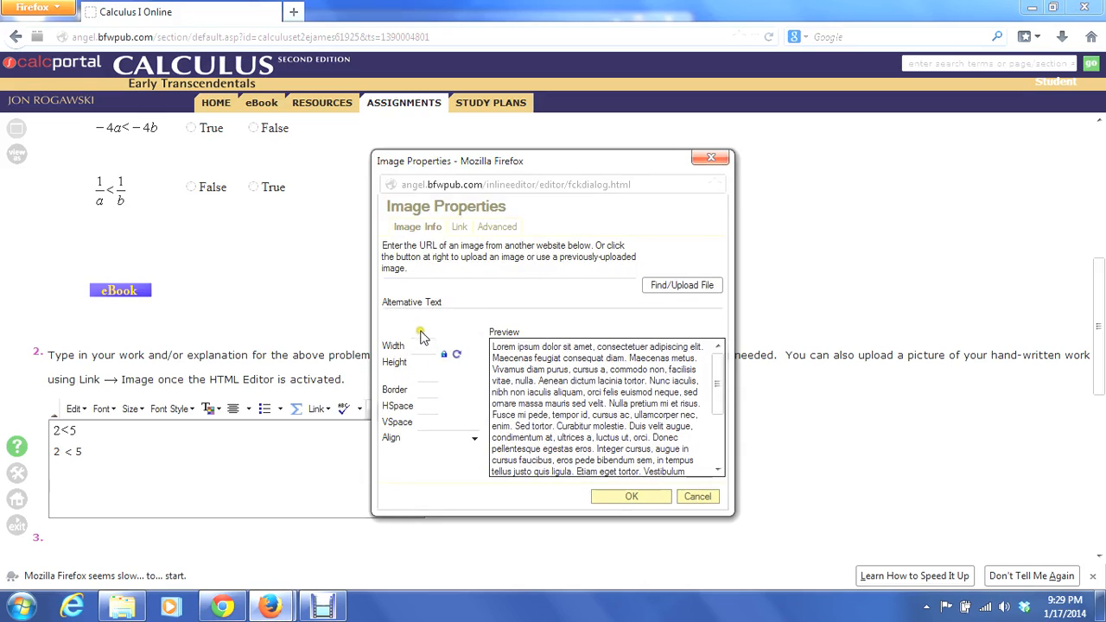
left_click(661, 288)
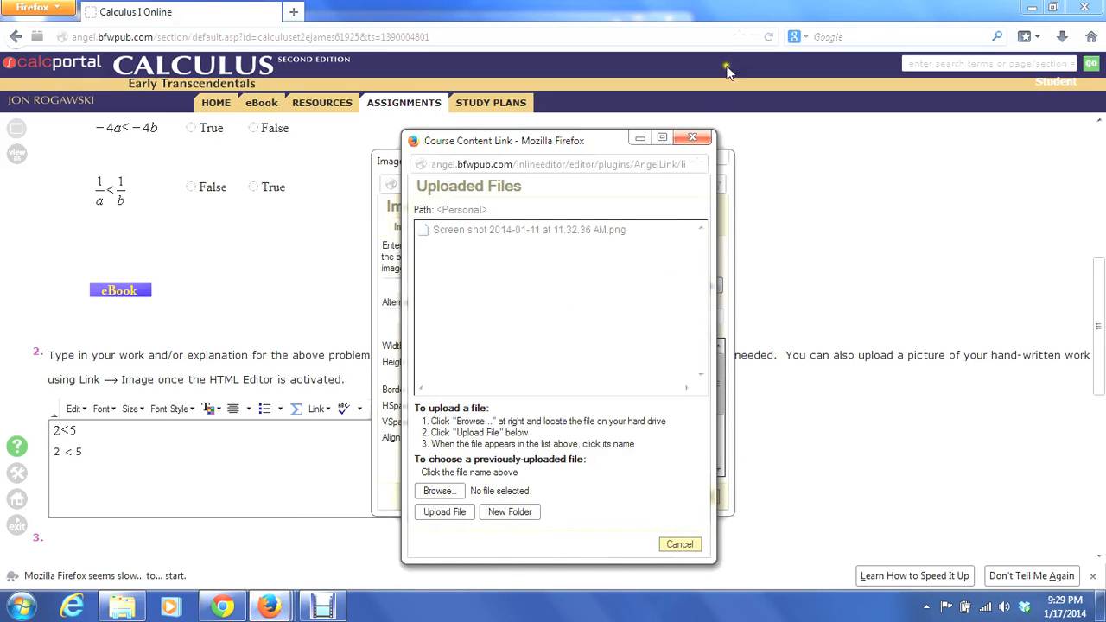
left_click(691, 137)
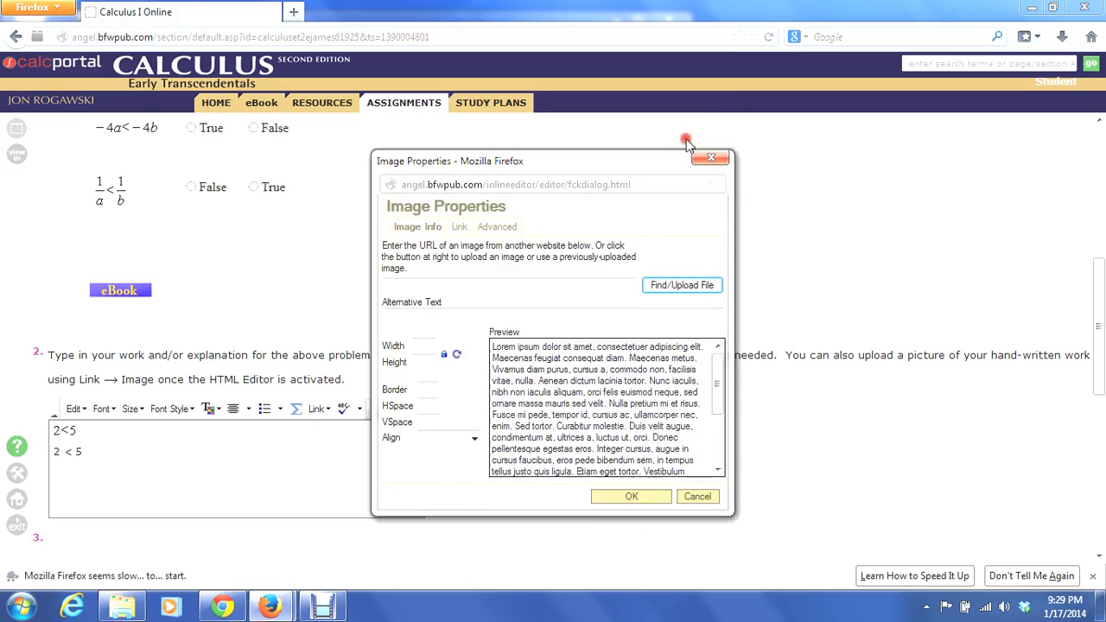
left_click(659, 287)
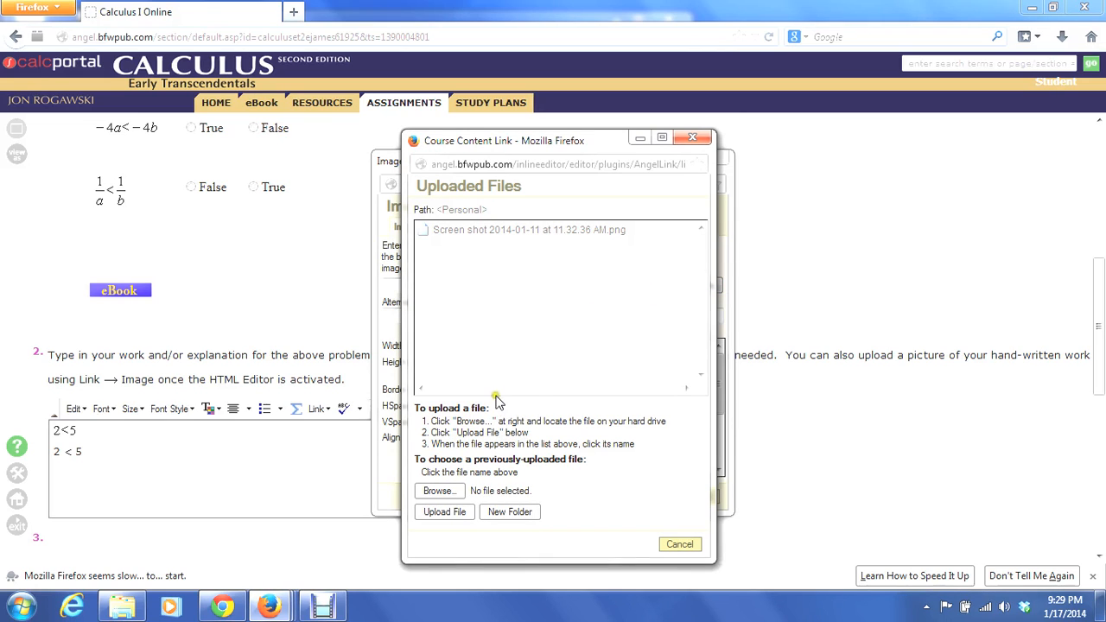
Step: Upload Sample Work.jpg from the Desktop and choose it as the image source
left_click(437, 491)
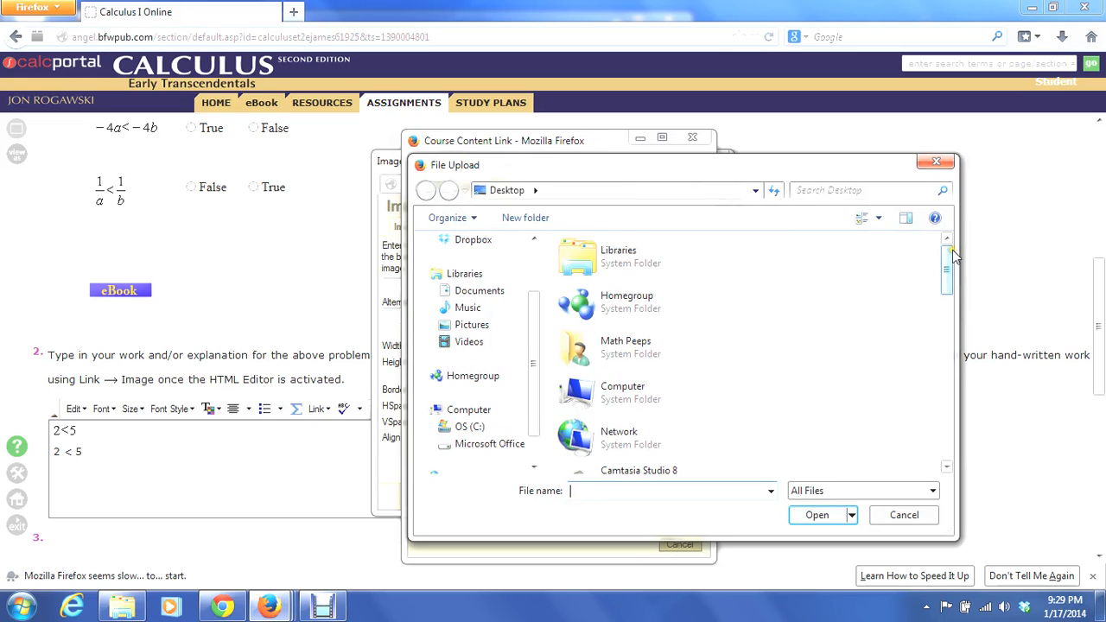
left_click_drag(946, 258, 950, 441)
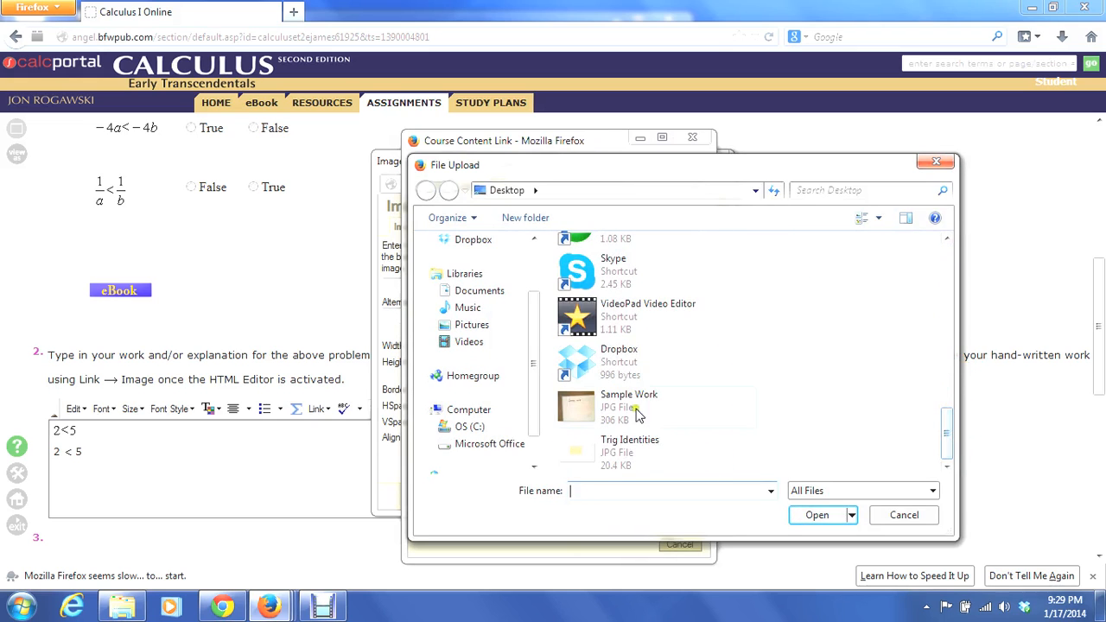
left_click(618, 406)
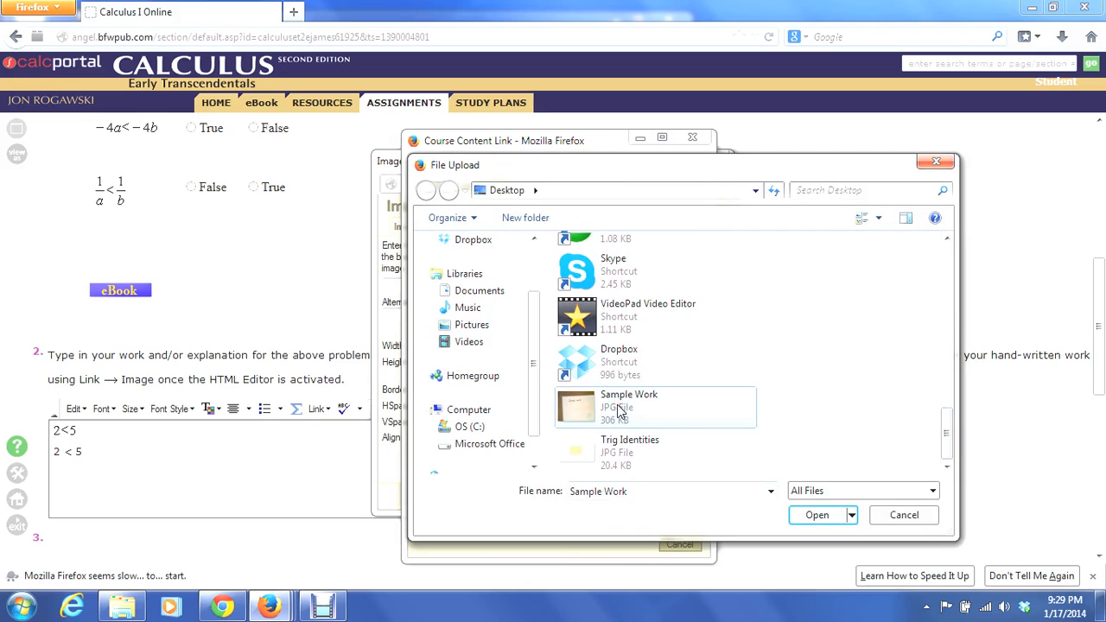
left_click(812, 516)
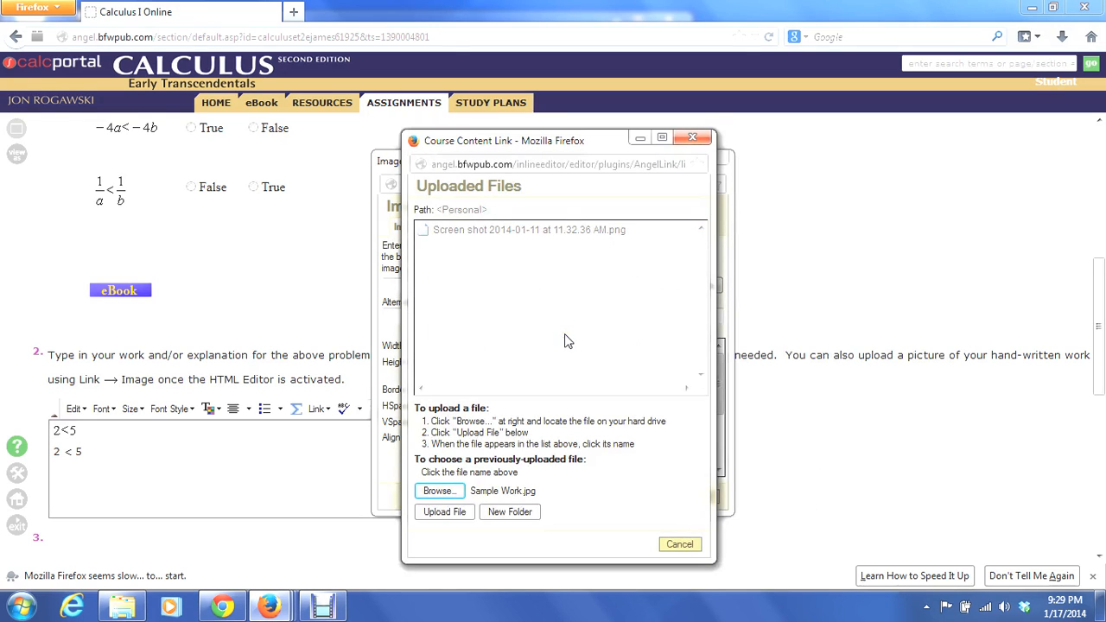
left_click(443, 513)
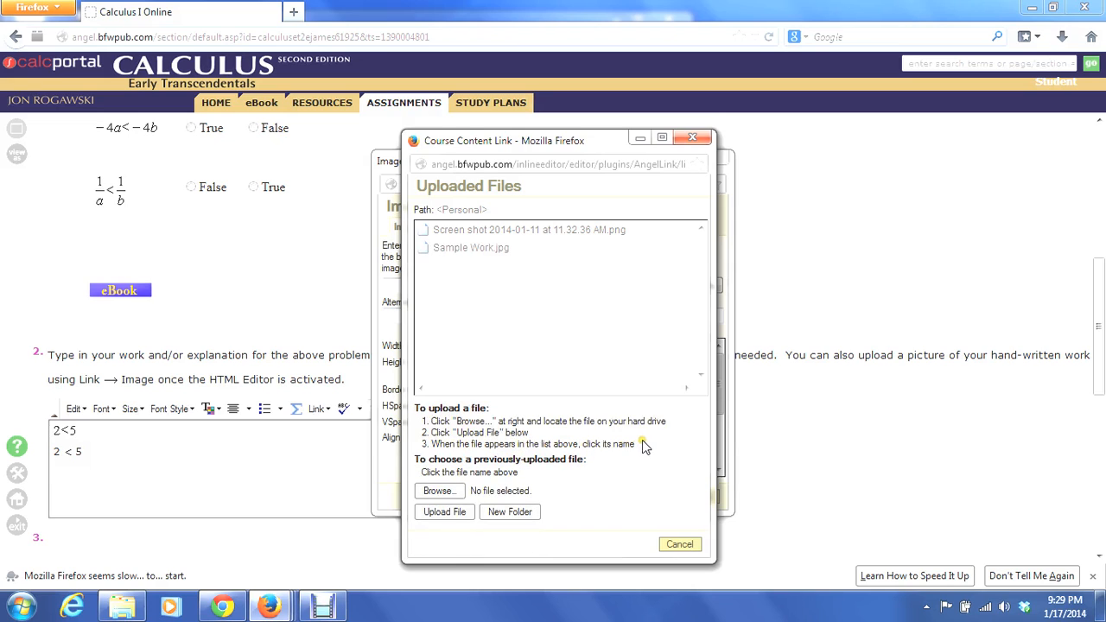
left_click(463, 249)
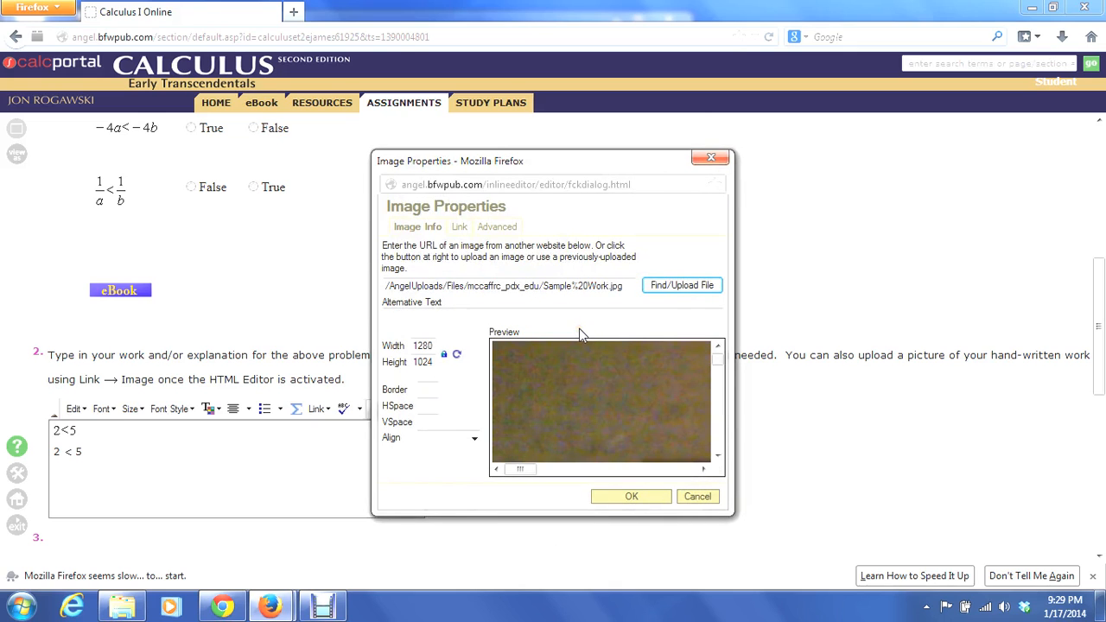
Step: Set the image width to 400, keeping the proportions locked, and check the handwriting in the preview
left_click_drag(716, 360, 716, 395)
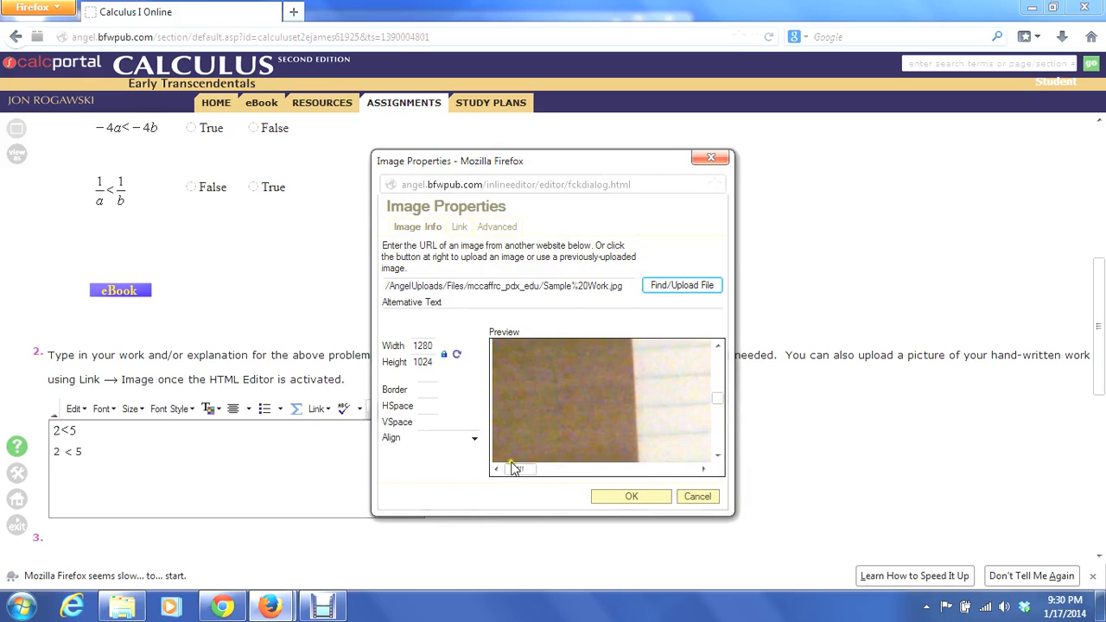
left_click_drag(514, 468, 680, 481)
mouse_move(716, 400)
left_mouse_down()
mouse_move(717, 361)
mouse_move(717, 415)
left_mouse_up()
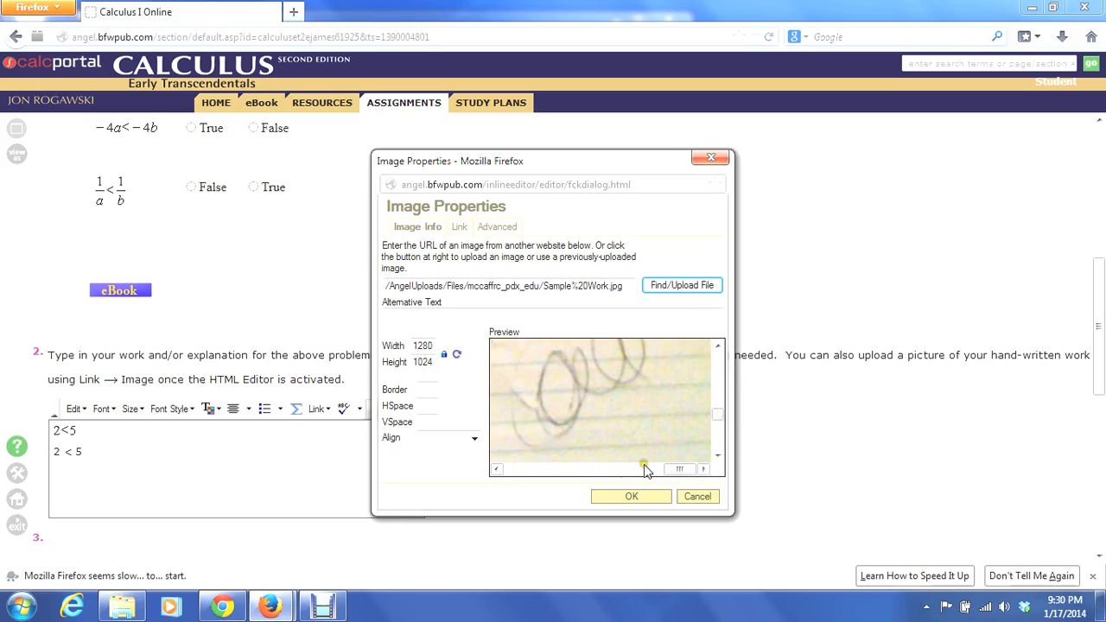
left_click_drag(679, 468, 589, 468)
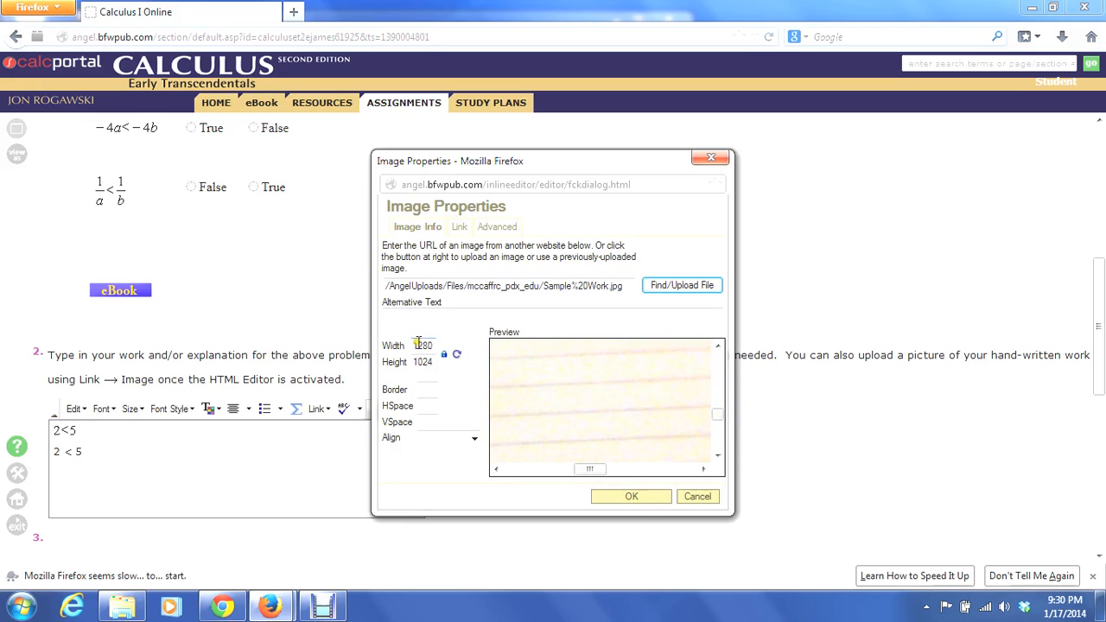
left_click(429, 344)
key("BackSpace")
key("BackSpace")
key("BackSpace")
key("BackSpace")
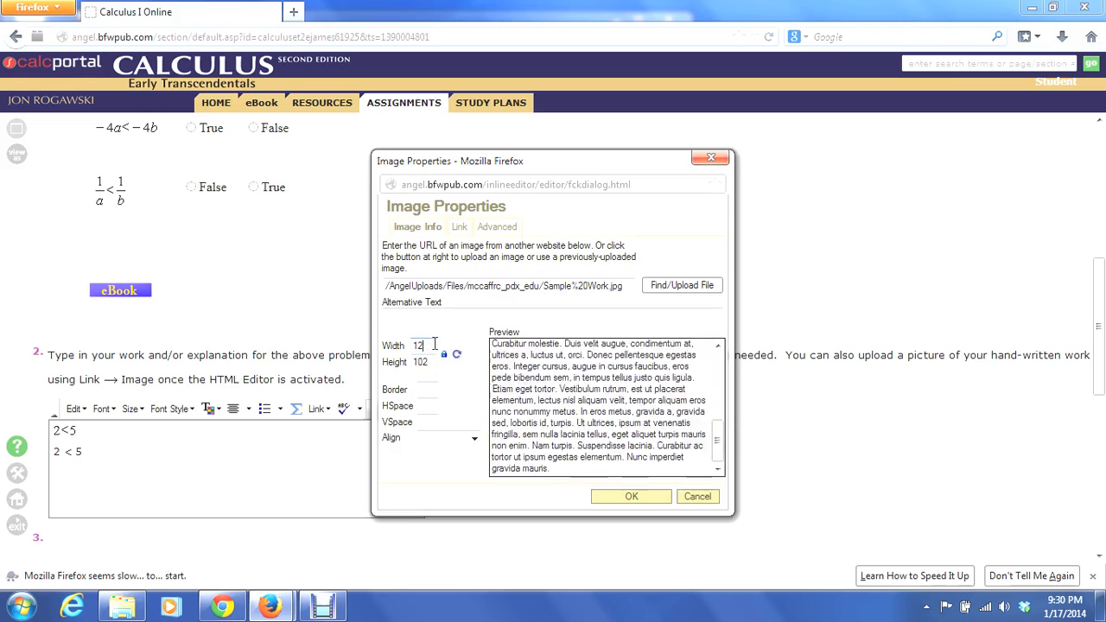
type("400")
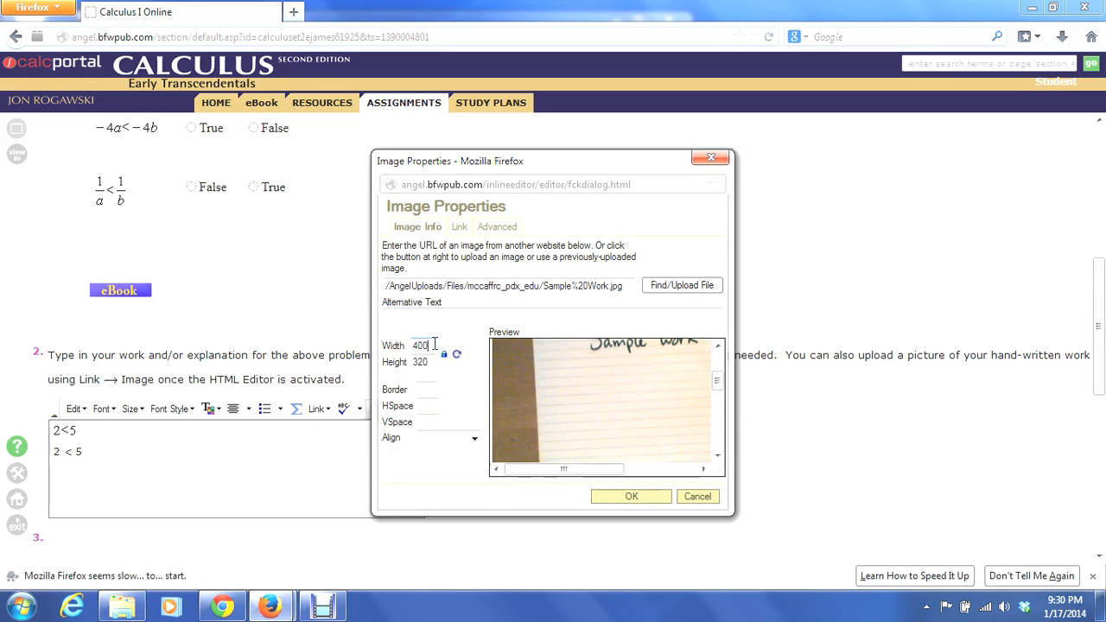
mouse_move(724, 390)
left_mouse_down()
mouse_move(714, 363)
mouse_move(708, 385)
left_mouse_up()
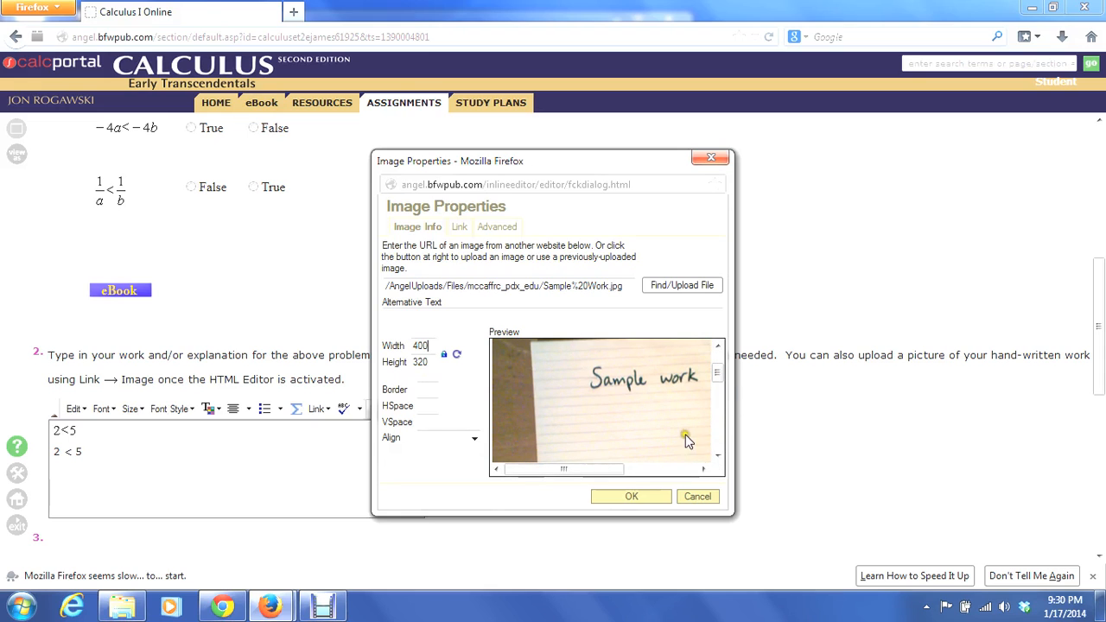
Step: Insert the resized Sample Work picture into the question 2 answer
left_click(629, 497)
left_click(629, 496)
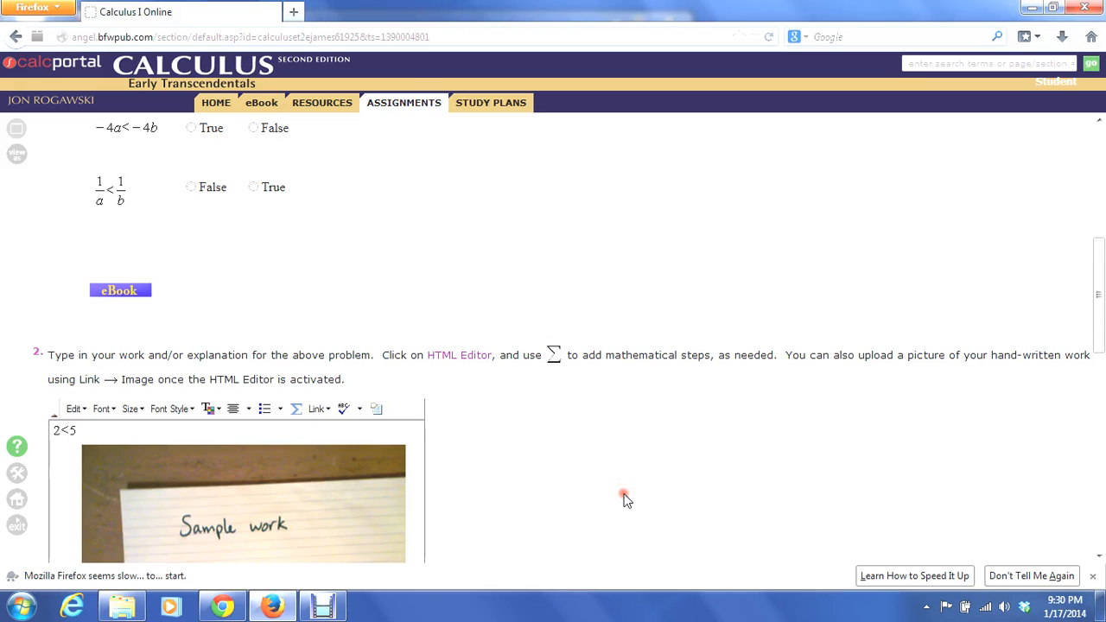
left_click(454, 456)
scroll(458, 460, "up", 3)
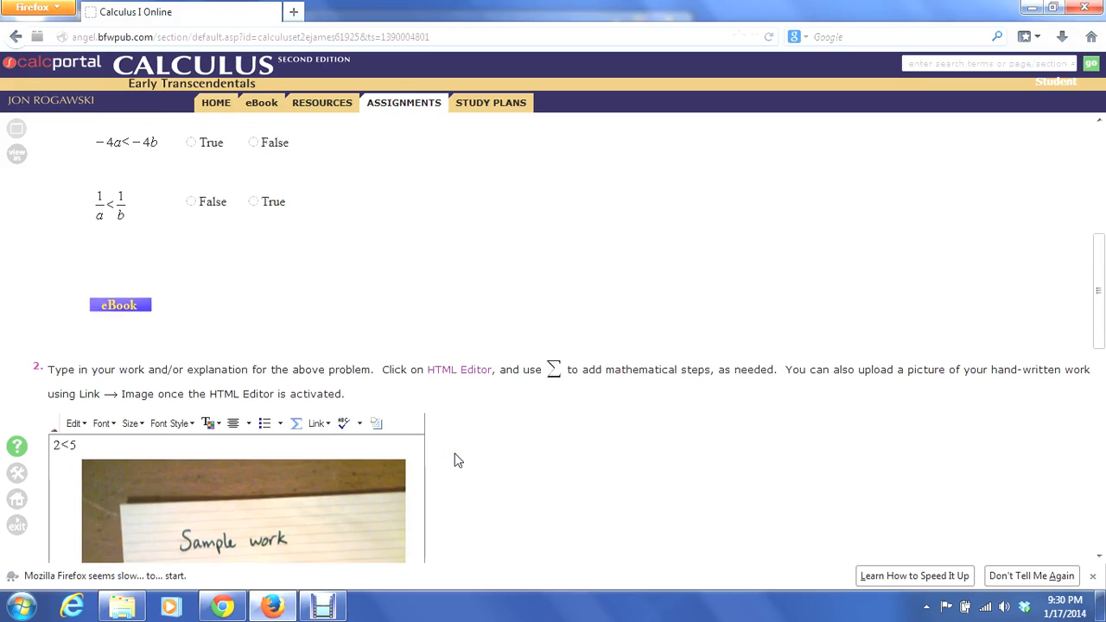
Step: Save the quiz answers without submitting them and continue the quiz
scroll(458, 461, "down", 5)
scroll(457, 460, "down", 6)
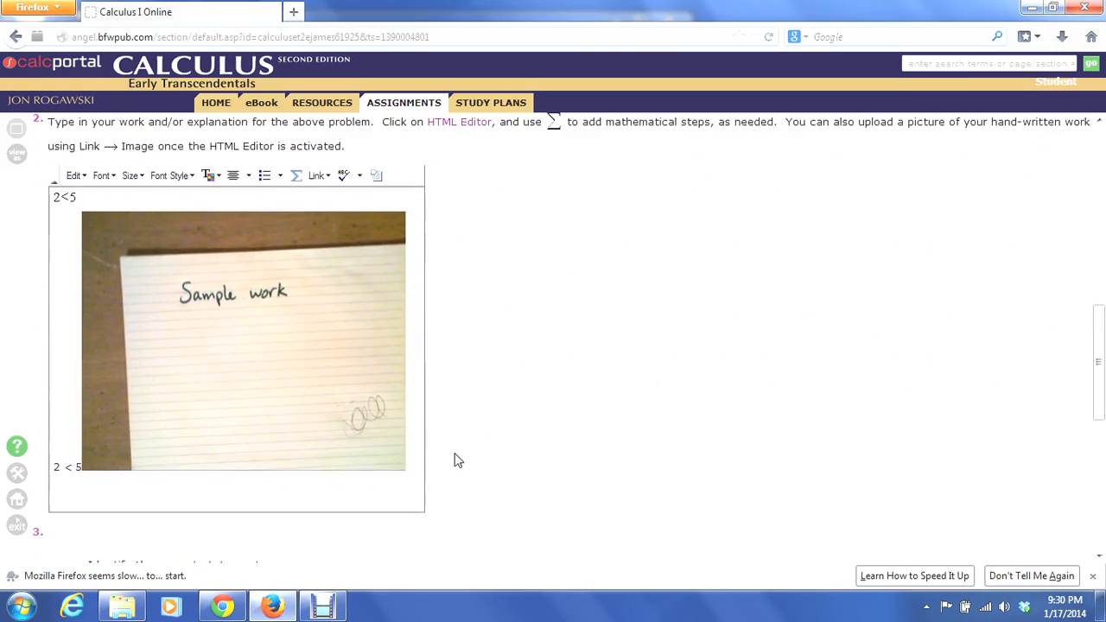
scroll(457, 460, "down", 7)
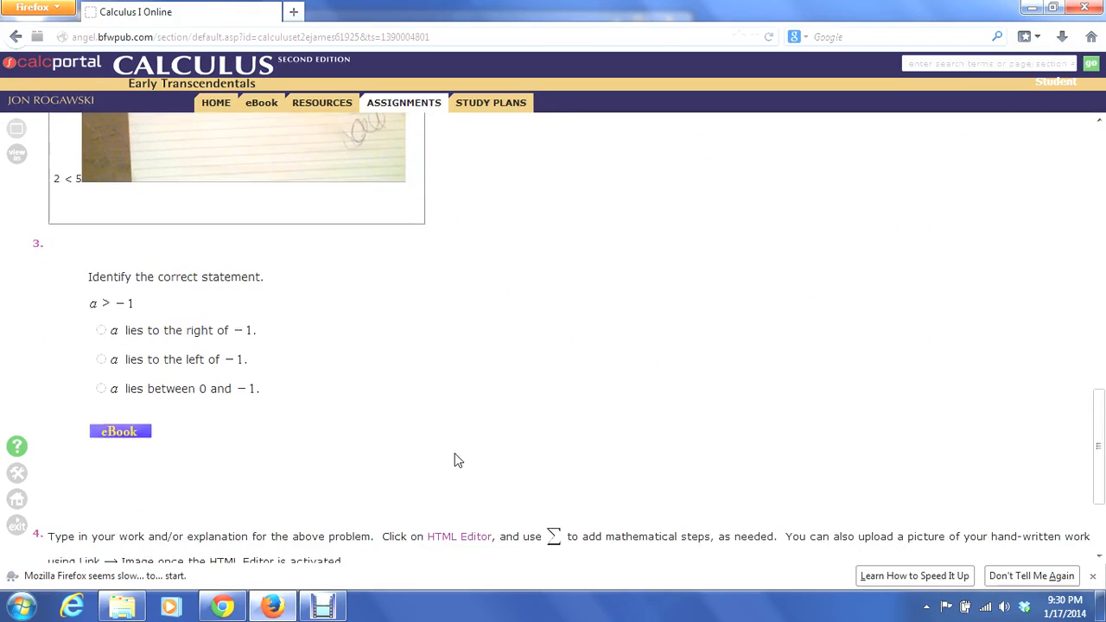
left_click(322, 445)
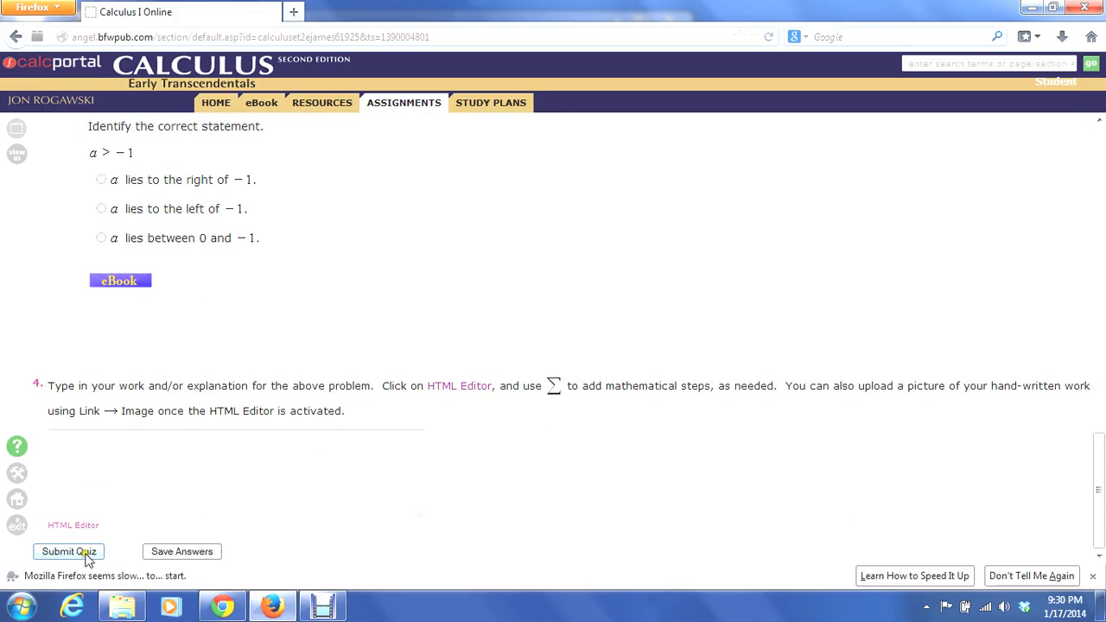
left_click(177, 553)
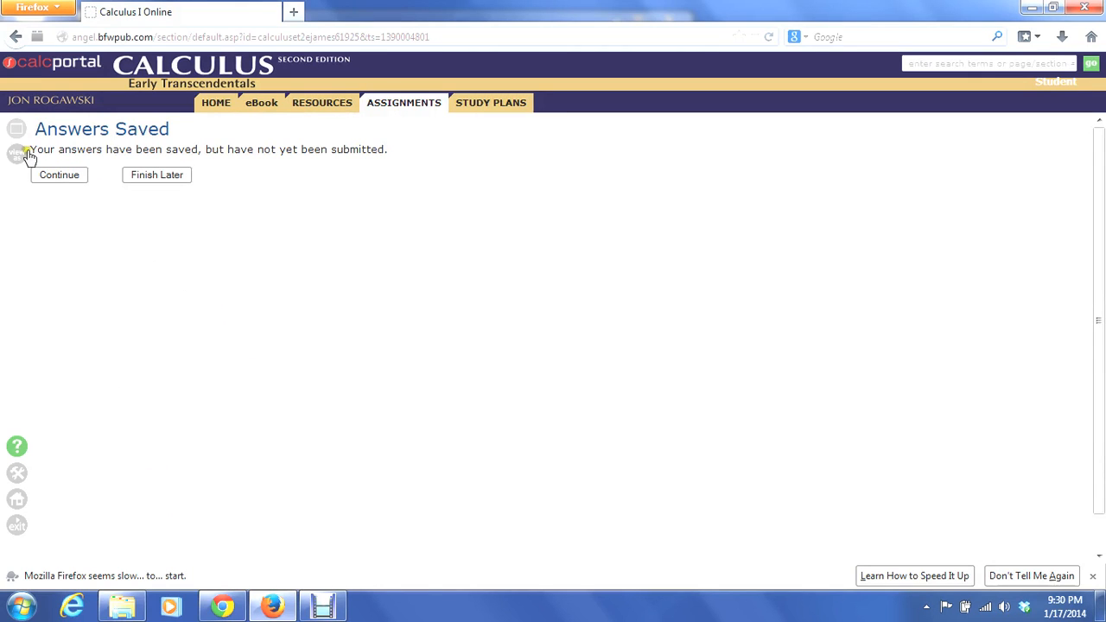
left_click(55, 177)
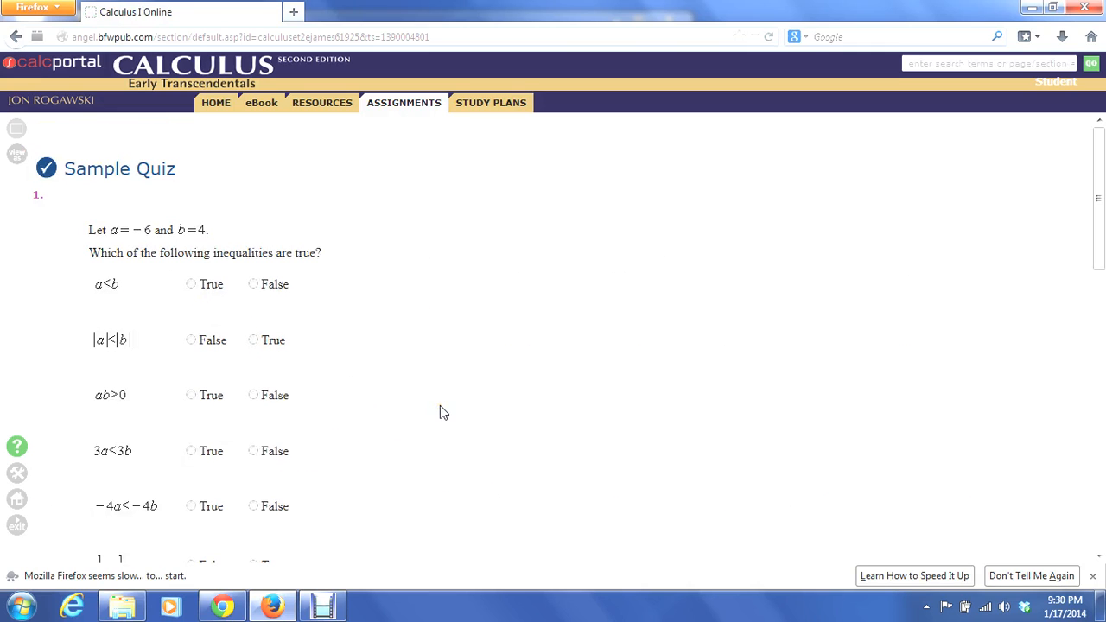
Step: Review the saved question 2 answer and submit the quiz despite the incomplete items
scroll(440, 406, "down", 15)
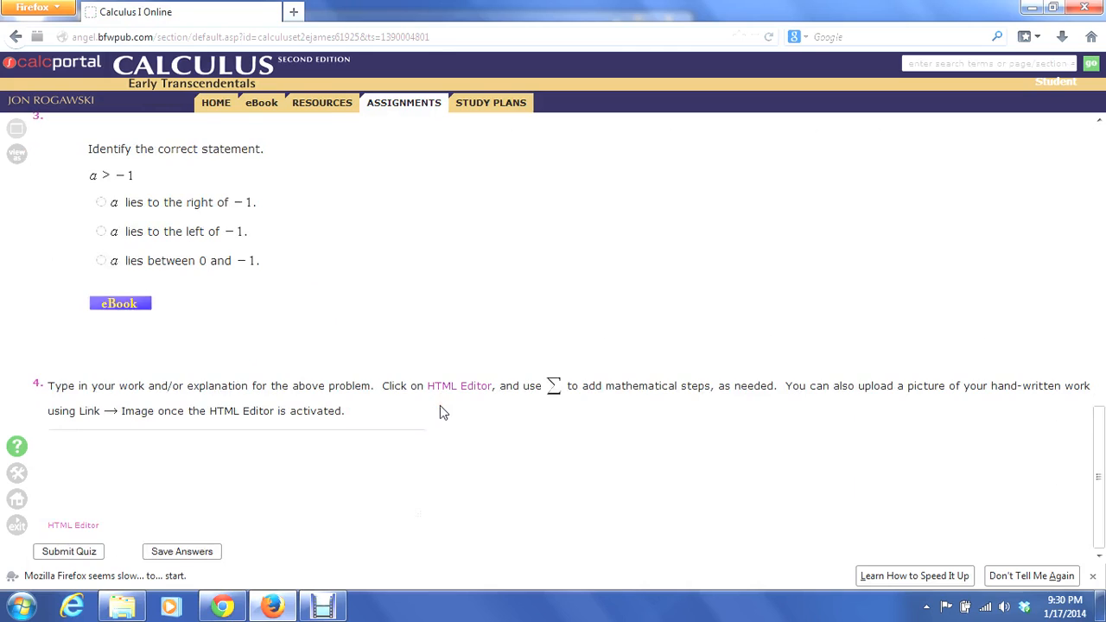
scroll(439, 405, "up", 4)
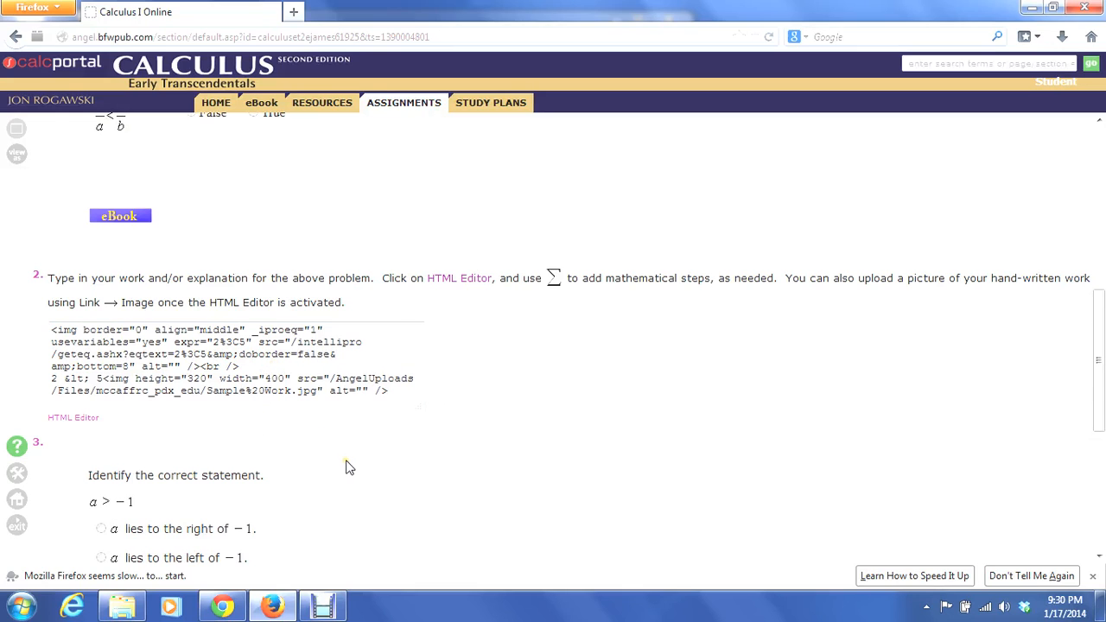
scroll(346, 464, "down", 4)
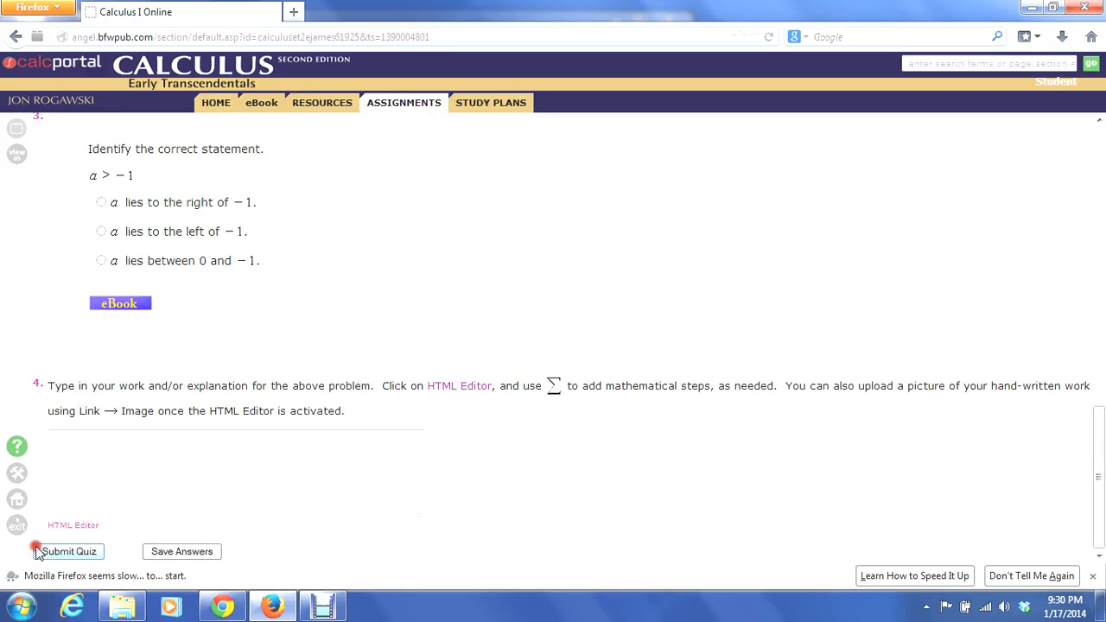
left_click(67, 551)
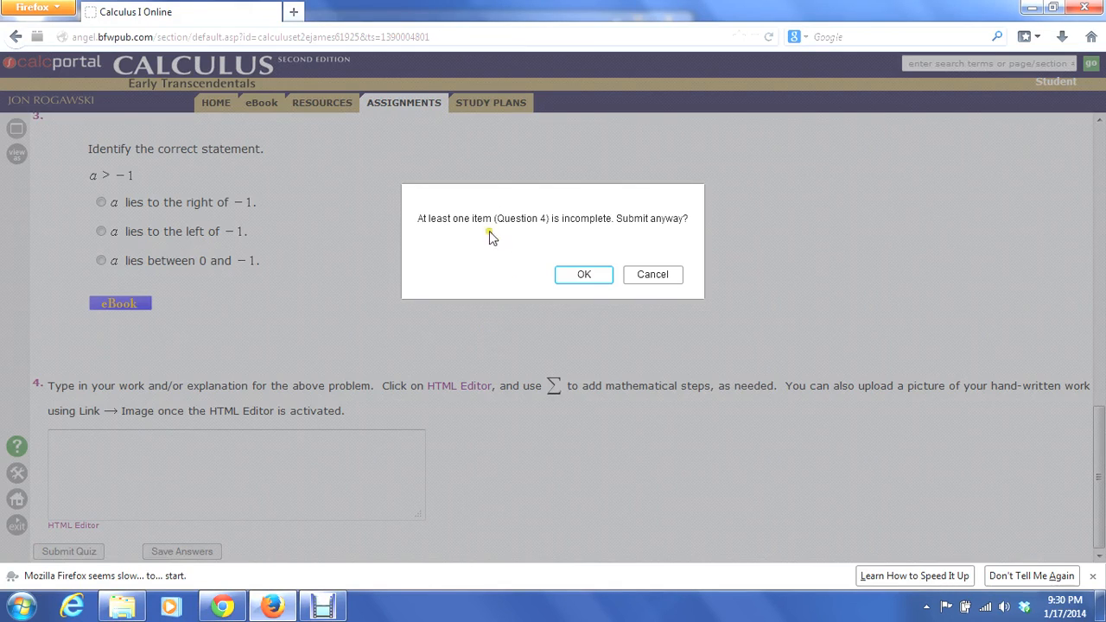
left_click(584, 276)
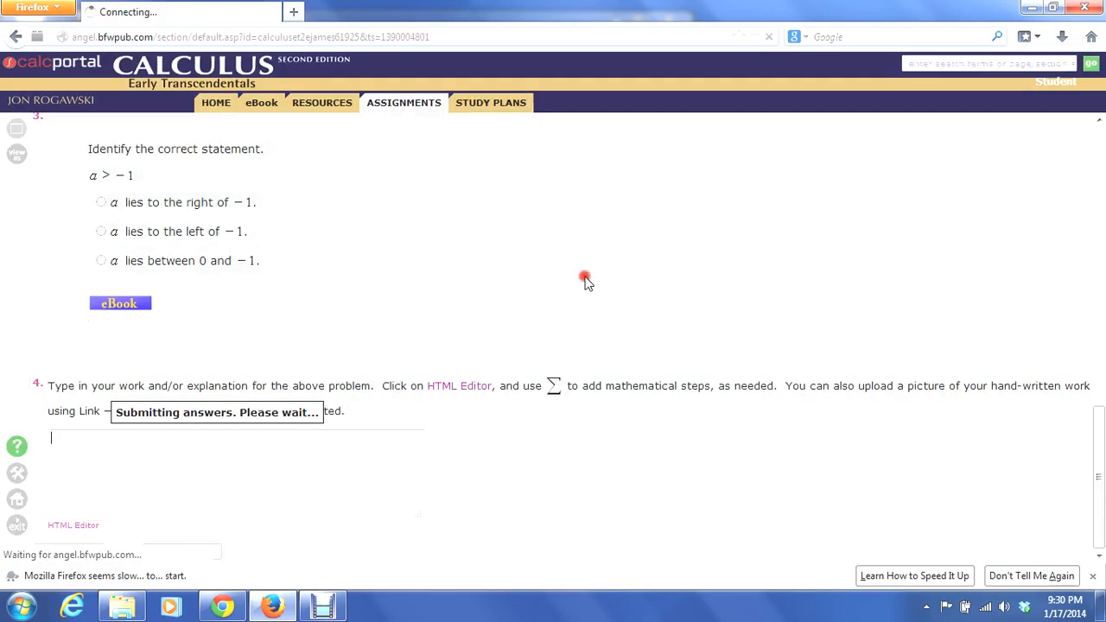